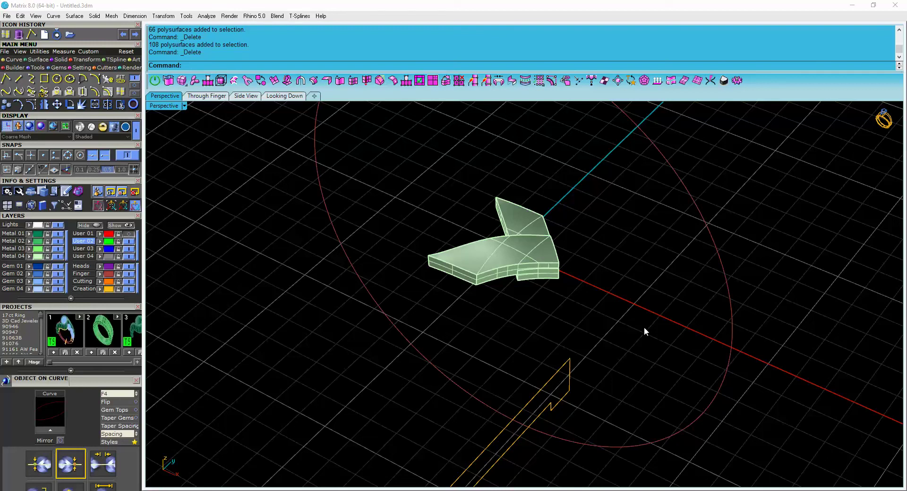
{"action": "right_click_drag", "start_coordinate": [647, 327], "coordinate": [580, 309]}
{"action": "scroll", "coordinate": [607, 321], "scroll_direction": "down", "scroll_amount": 3}
{"action": "scroll", "coordinate": [577, 306], "scroll_direction": "down", "scroll_amount": 2}
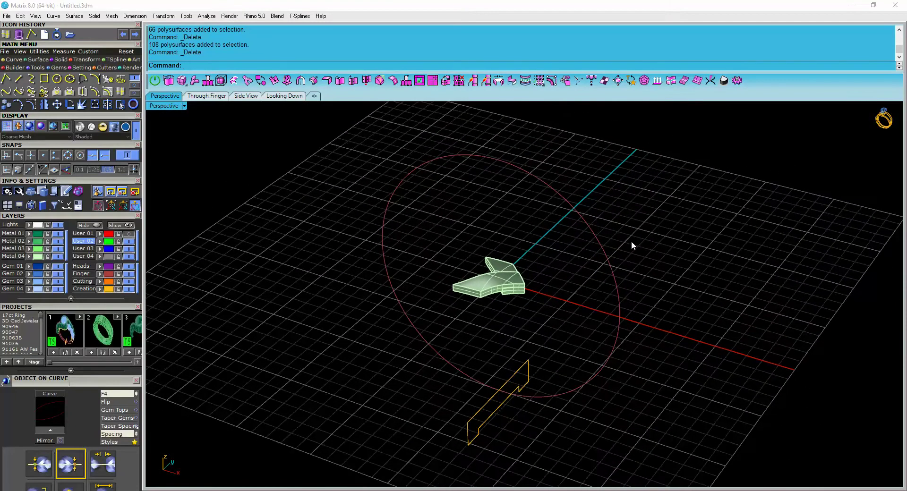
{"action": "right_click_drag", "start_coordinate": [586, 239], "coordinate": [584, 413]}
{"action": "left_click", "coordinate": [578, 378]}
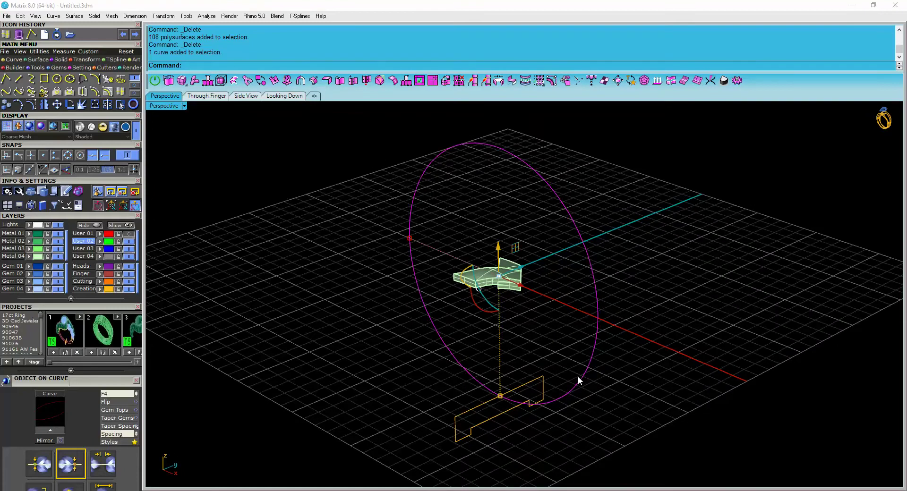
{"action": "key", "text": "F6"}
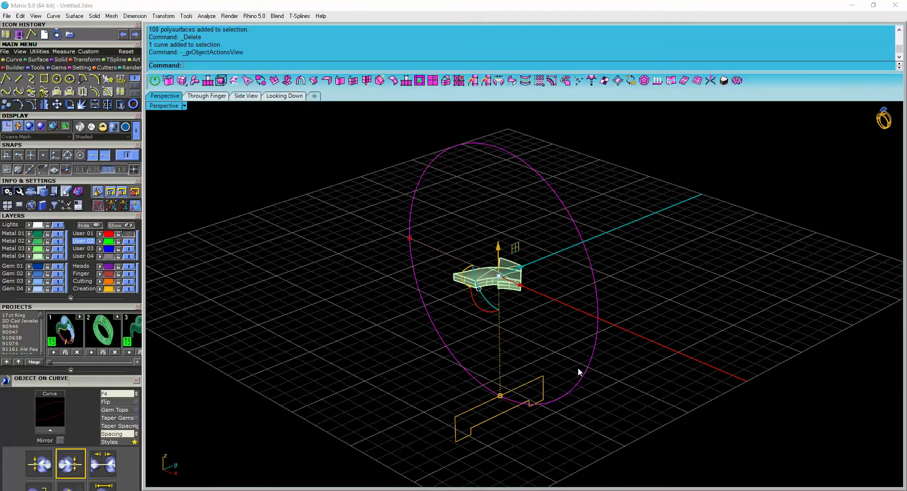
{"action": "left_click", "coordinate": [608, 381]}
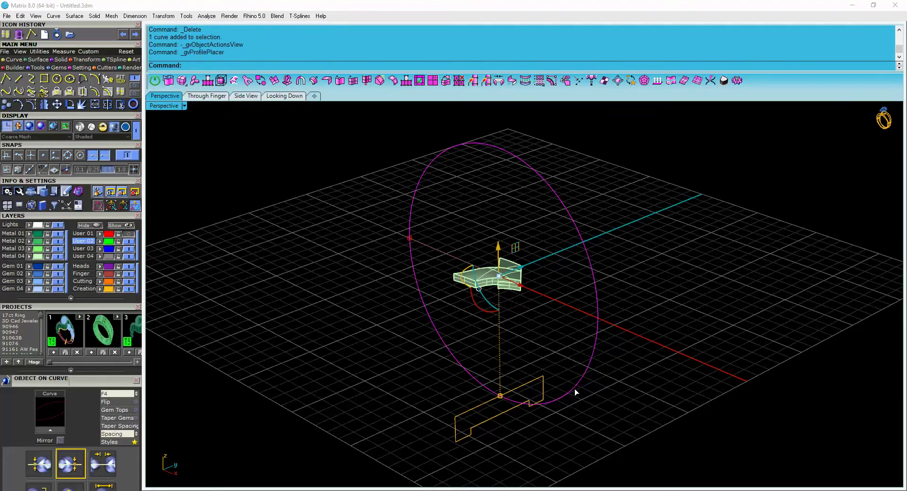
{"action": "scroll", "coordinate": [478, 378], "scroll_direction": "up", "scroll_amount": 2}
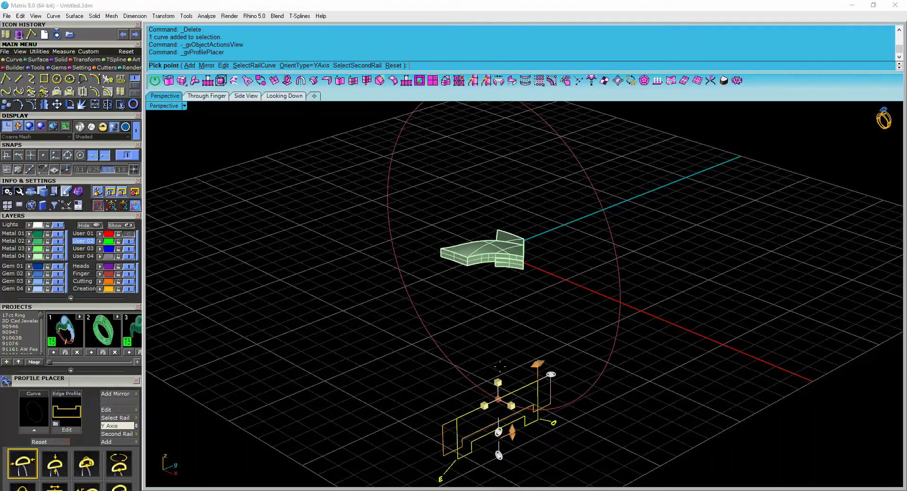
{"action": "scroll", "coordinate": [460, 313], "scroll_direction": "down", "scroll_amount": 6}
{"action": "right_click_drag", "start_coordinate": [534, 406], "coordinate": [460, 356]}
{"action": "scroll", "coordinate": [463, 388], "scroll_direction": "up", "scroll_amount": 10}
{"action": "scroll", "coordinate": [465, 392], "scroll_direction": "up", "scroll_amount": 4}
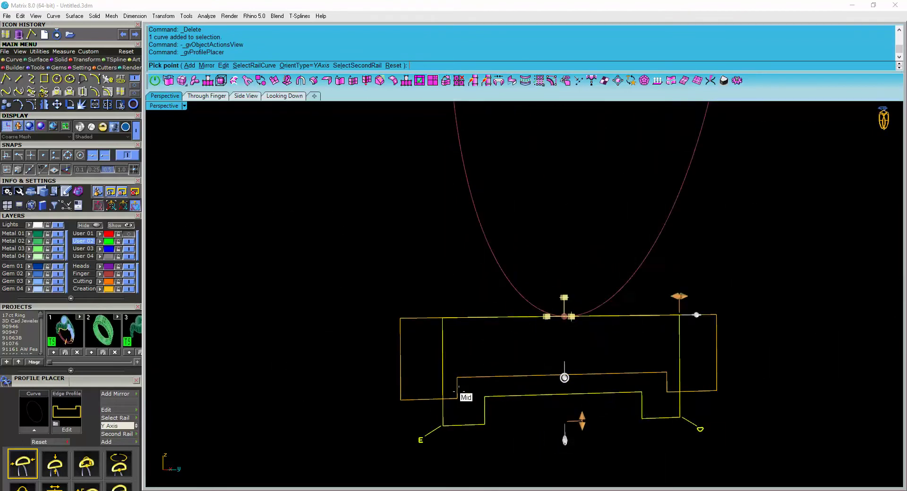
{"action": "scroll", "coordinate": [464, 392], "scroll_direction": "down", "scroll_amount": 6}
{"action": "key", "text": "Escape"}
Sweep the stepped band profile along the ring circle with Sweep 1, using the Freeform style without simplifying the cross-section.
{"action": "right_click_drag", "start_coordinate": [484, 401], "coordinate": [563, 409]}
{"action": "left_click", "coordinate": [569, 354]}
{"action": "key", "text": "F6"}
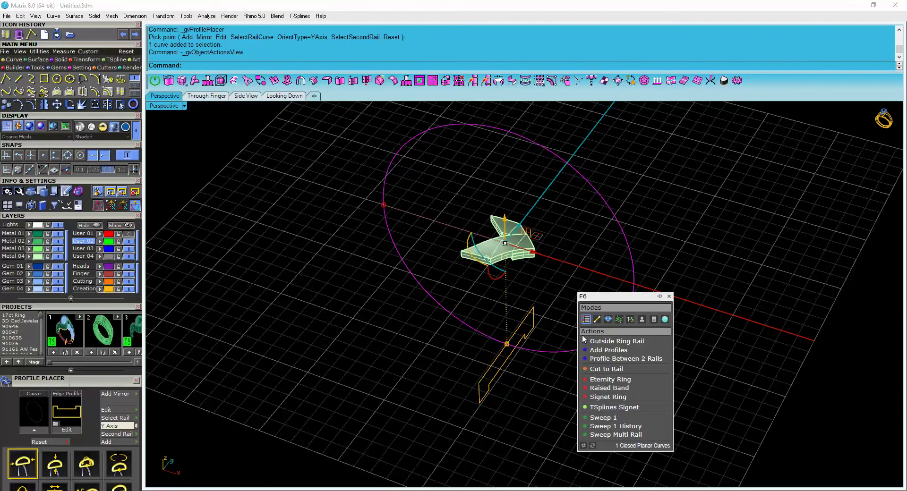
{"action": "left_click", "coordinate": [604, 420]}
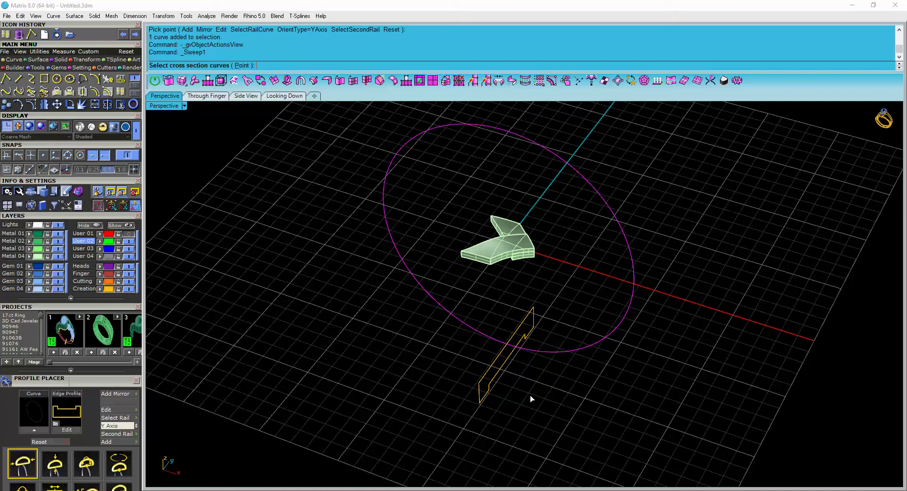
{"action": "left_click", "coordinate": [500, 361]}
{"action": "right_click", "coordinate": [563, 377]}
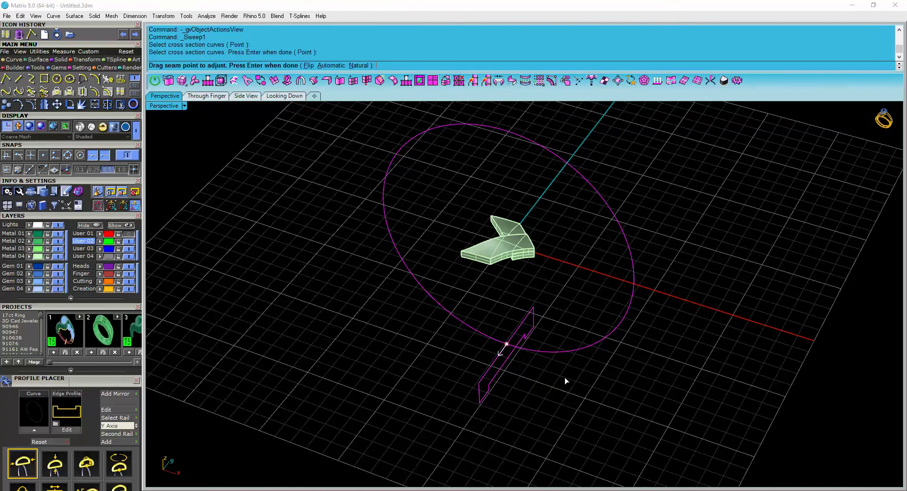
{"action": "right_click", "coordinate": [566, 378]}
{"action": "left_click", "coordinate": [250, 271]}
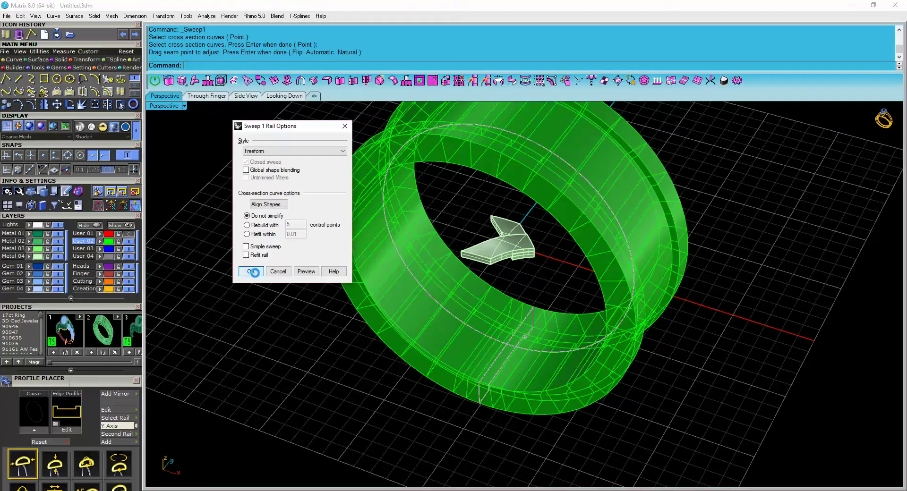
Assign the swept ring band to the Metal 01 layer.
{"action": "left_click", "coordinate": [29, 234]}
{"action": "left_click", "coordinate": [216, 253]}
{"action": "right_click_drag", "start_coordinate": [220, 256], "coordinate": [371, 312]}
{"action": "scroll", "coordinate": [309, 333], "scroll_direction": "down", "scroll_amount": 3}
{"action": "scroll", "coordinate": [428, 233], "scroll_direction": "up", "scroll_amount": 8}
{"action": "scroll", "coordinate": [432, 249], "scroll_direction": "down", "scroll_amount": 4}
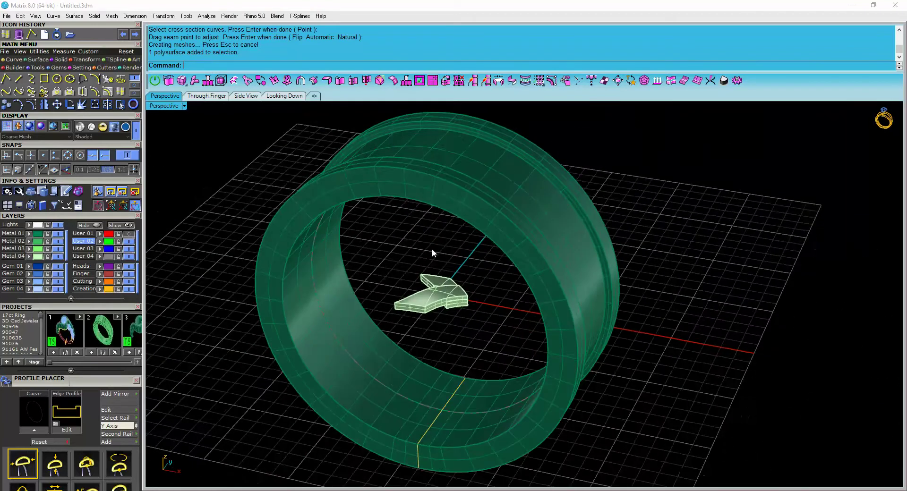
Extract a single isocurve running around the middle of the band's recessed outer surface.
{"action": "right_click_drag", "start_coordinate": [432, 249], "coordinate": [350, 255]}
{"action": "left_click", "coordinate": [121, 92]}
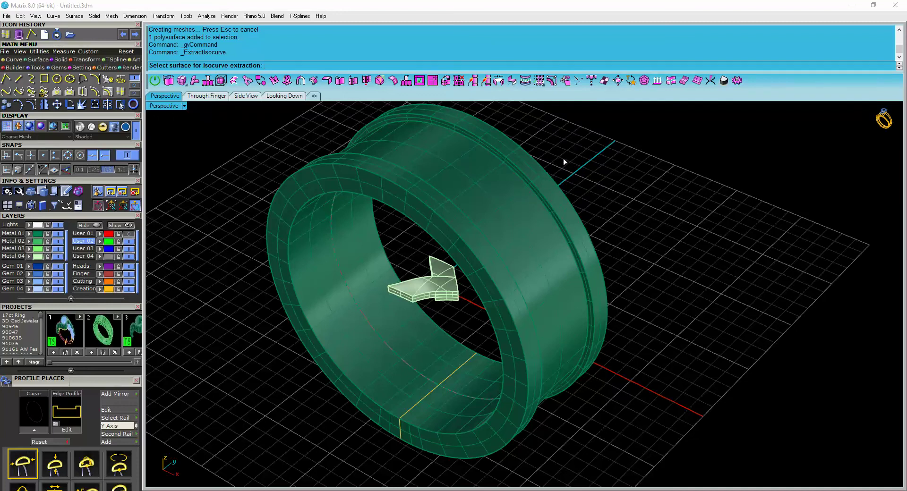
{"action": "right_click_drag", "start_coordinate": [565, 162], "coordinate": [169, 240]}
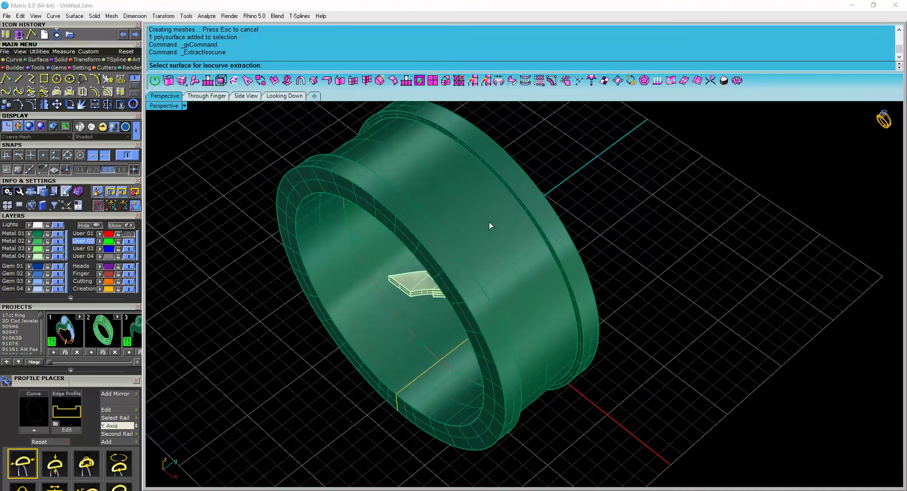
{"action": "left_click", "coordinate": [468, 211]}
{"action": "right_click_drag", "start_coordinate": [530, 301], "coordinate": [463, 425]}
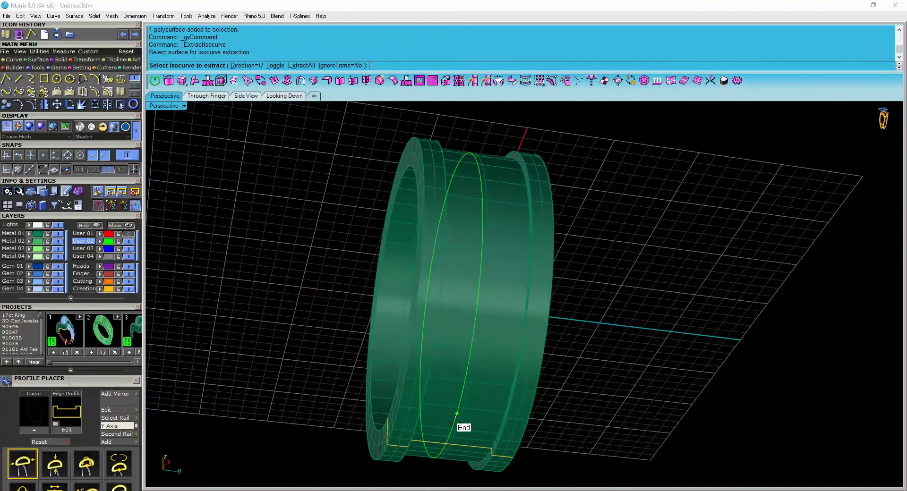
{"action": "left_click", "coordinate": [450, 439]}
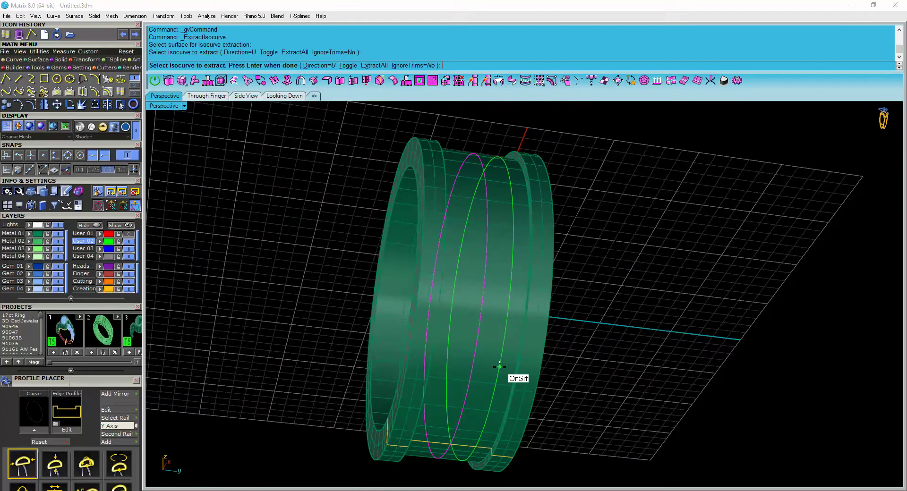
{"action": "key", "text": "Return"}
{"action": "right_click_drag", "start_coordinate": [622, 178], "coordinate": [650, 215]}
{"action": "key", "text": "Escape"}
Lay out a row of gems along the extracted isocurve with Gem on Curve.
{"action": "right_click_drag", "start_coordinate": [662, 311], "coordinate": [417, 296]}
{"action": "scroll", "coordinate": [529, 272], "scroll_direction": "up", "scroll_amount": 5}
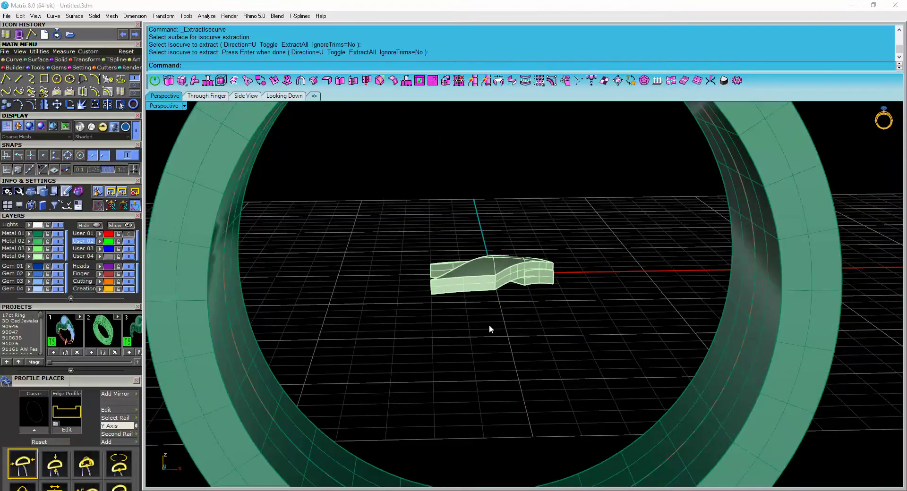
{"action": "right_click_drag", "start_coordinate": [506, 288], "coordinate": [509, 350]}
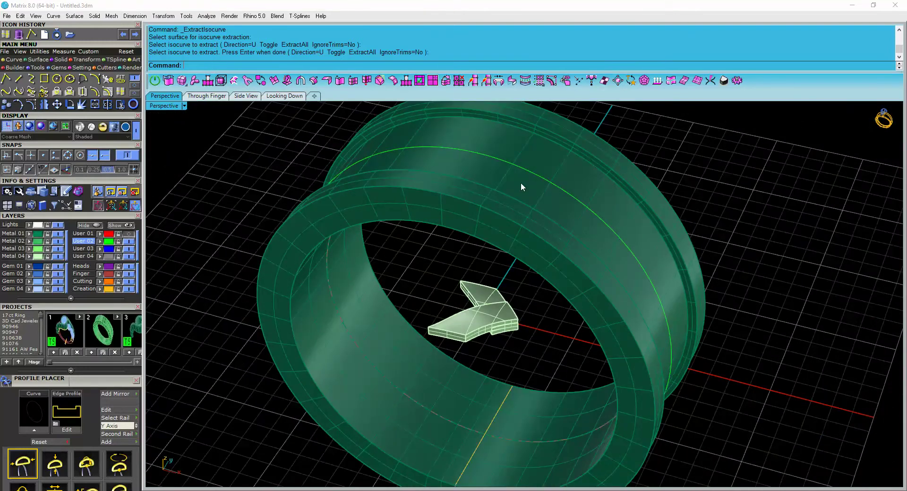
{"action": "left_click", "coordinate": [521, 169]}
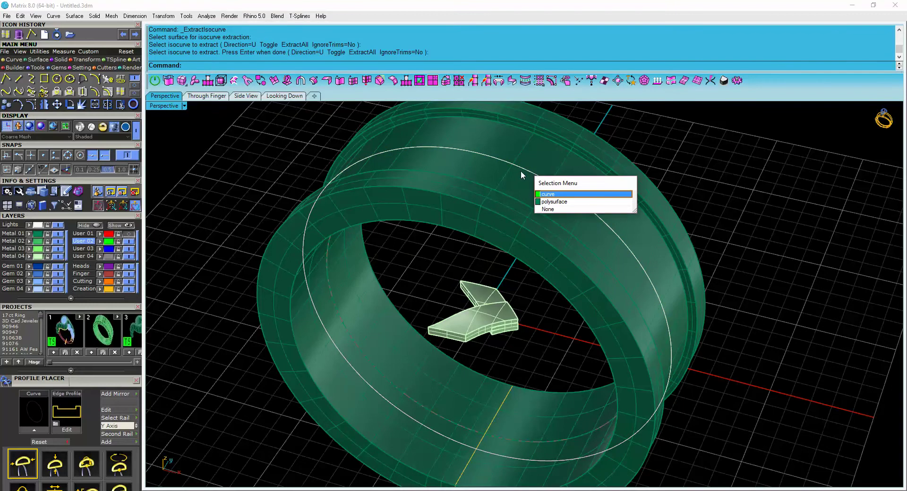
{"action": "left_click", "coordinate": [548, 198]}
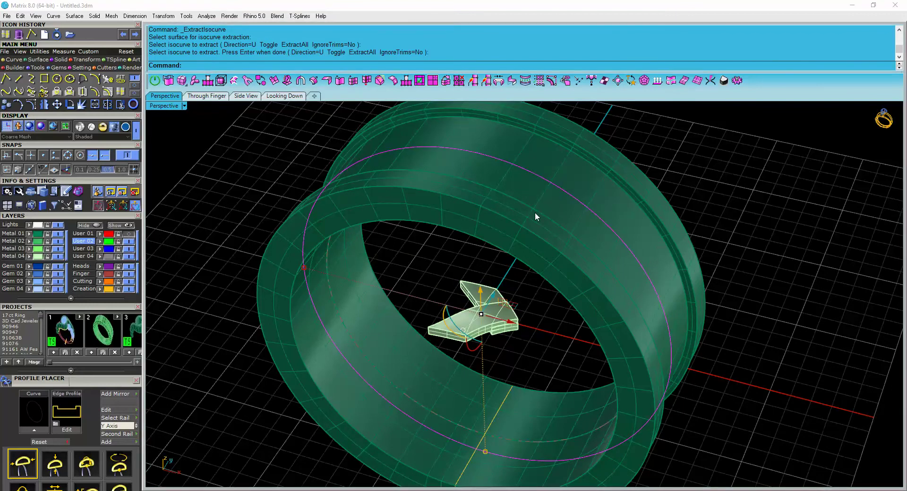
{"action": "key", "text": "F6"}
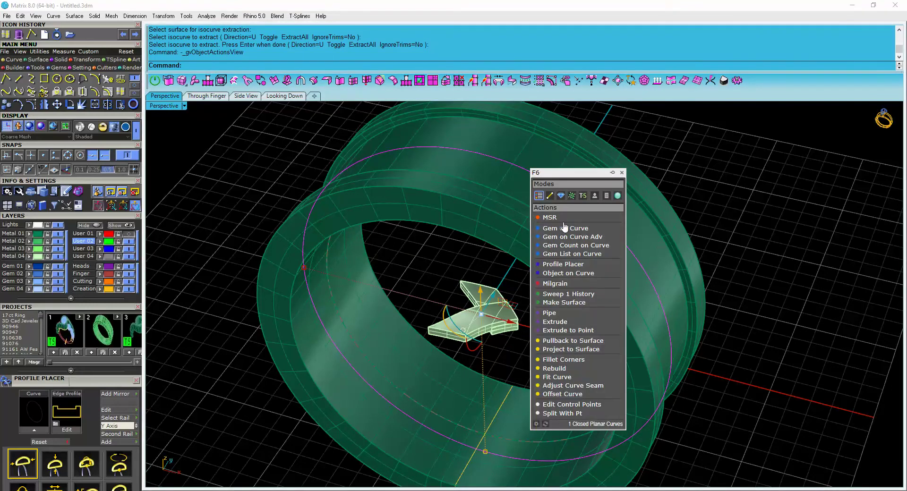
{"action": "left_click", "coordinate": [564, 228]}
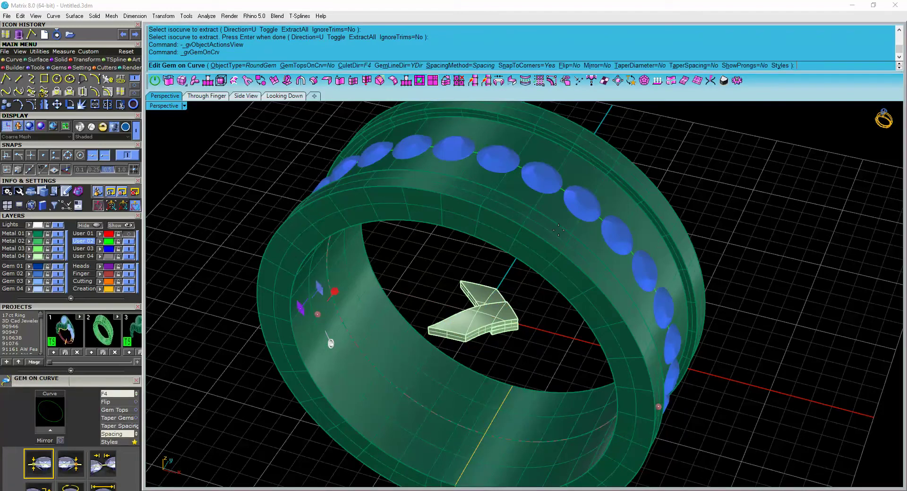
{"action": "right_click_drag", "start_coordinate": [433, 252], "coordinate": [491, 272]}
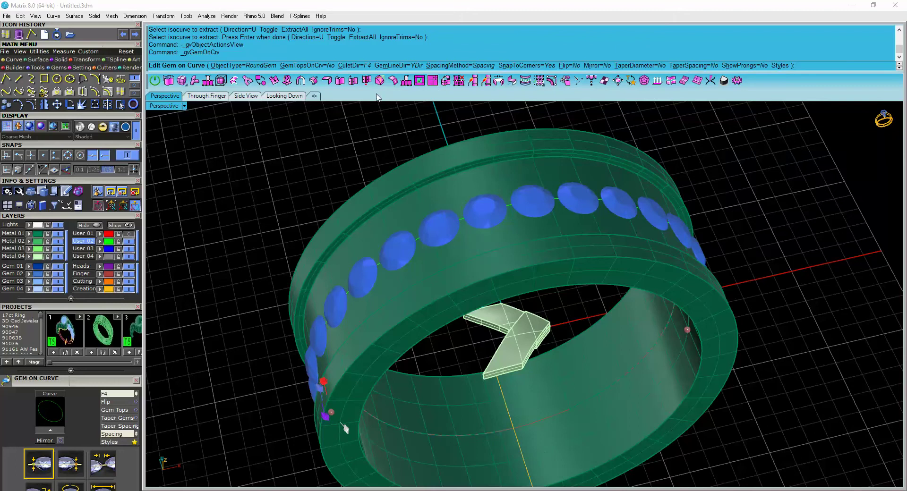
Set the culet direction to Object and use the ring band as the direction reference.
{"action": "left_click", "coordinate": [360, 66]}
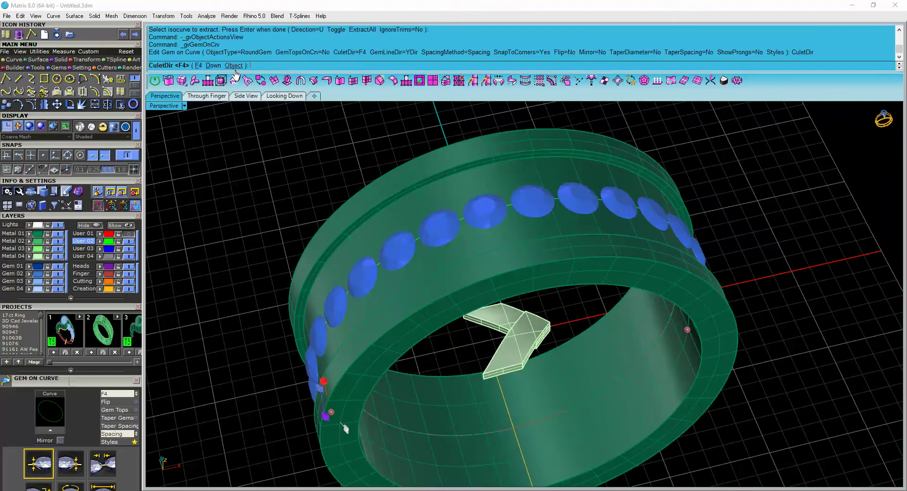
{"action": "left_click", "coordinate": [234, 66]}
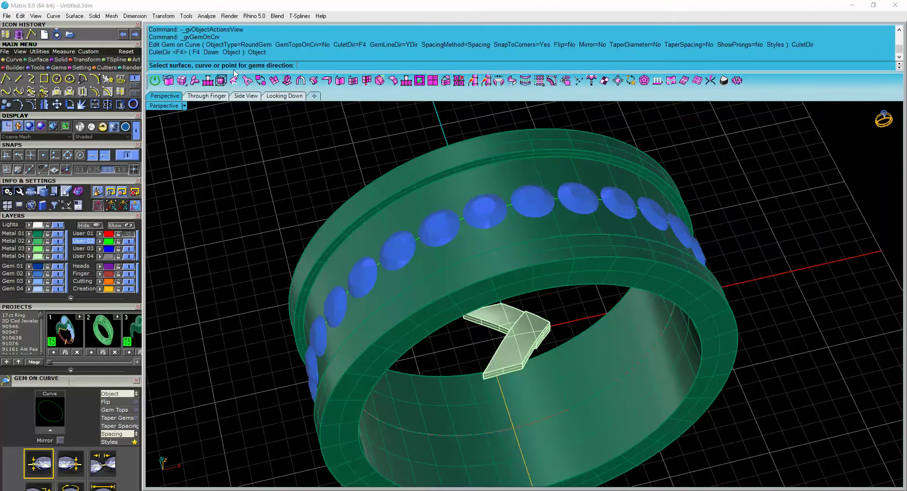
{"action": "left_click", "coordinate": [446, 196]}
{"action": "right_click_drag", "start_coordinate": [322, 200], "coordinate": [287, 195]}
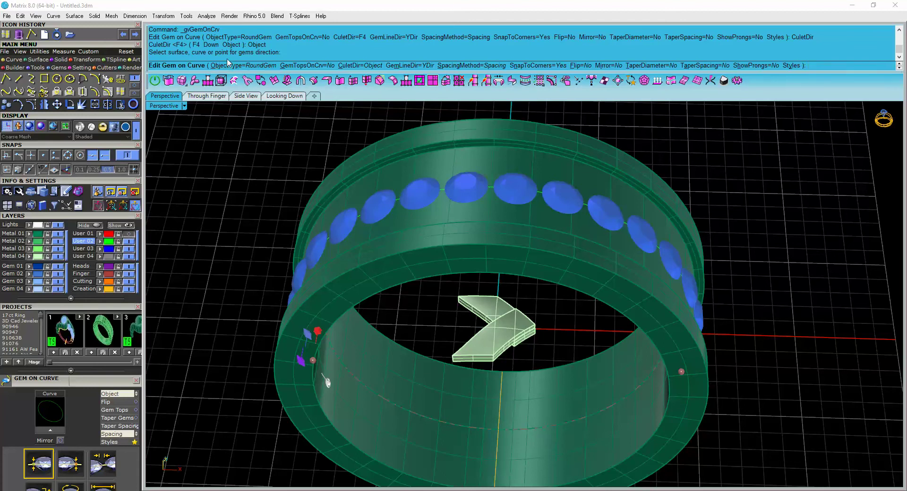
Change the placed object type to Object and use the chevron solid at the ring's centre as the repeated piece.
{"action": "left_click", "coordinate": [250, 67]}
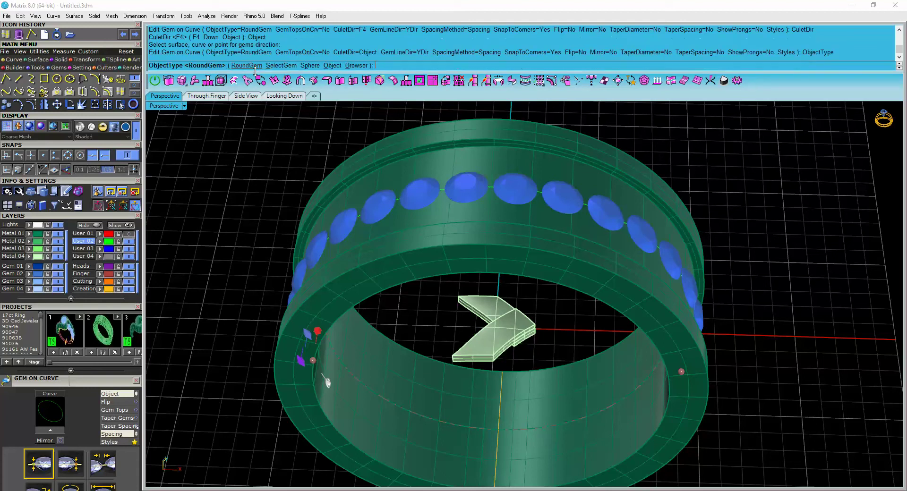
{"action": "left_click", "coordinate": [332, 66]}
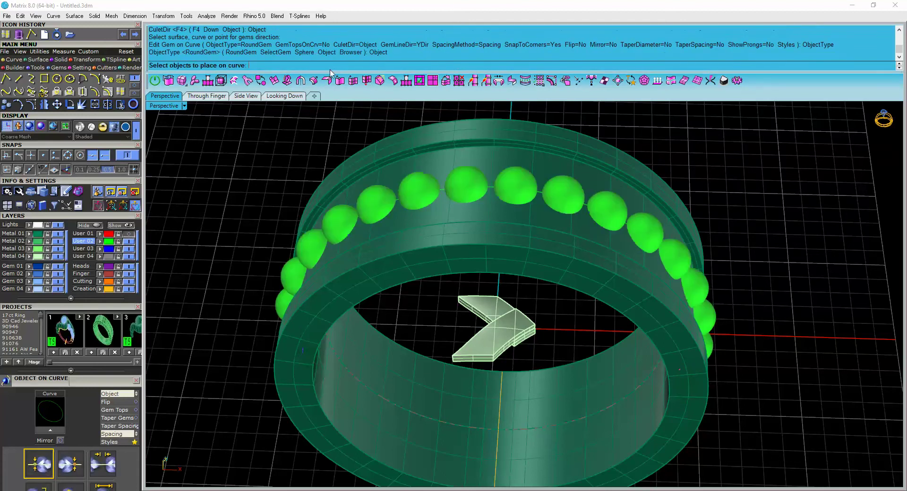
{"action": "right_click_drag", "start_coordinate": [528, 274], "coordinate": [523, 259]}
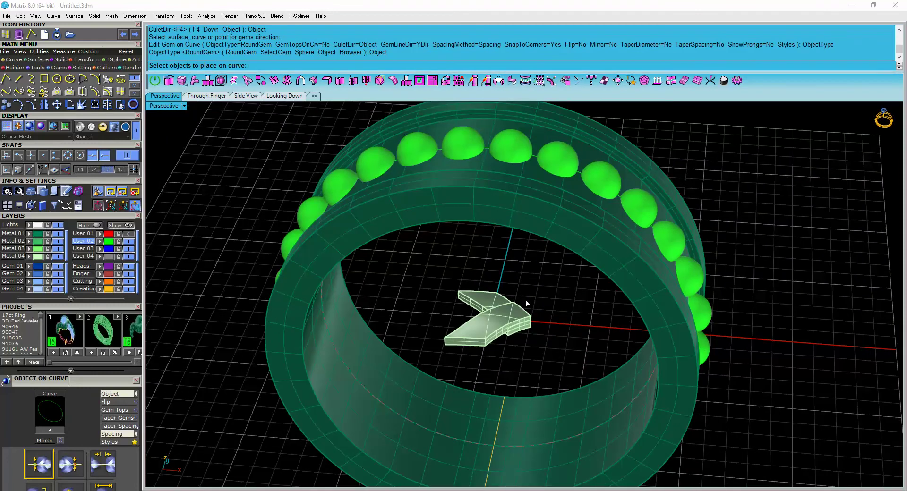
{"action": "left_click", "coordinate": [513, 311]}
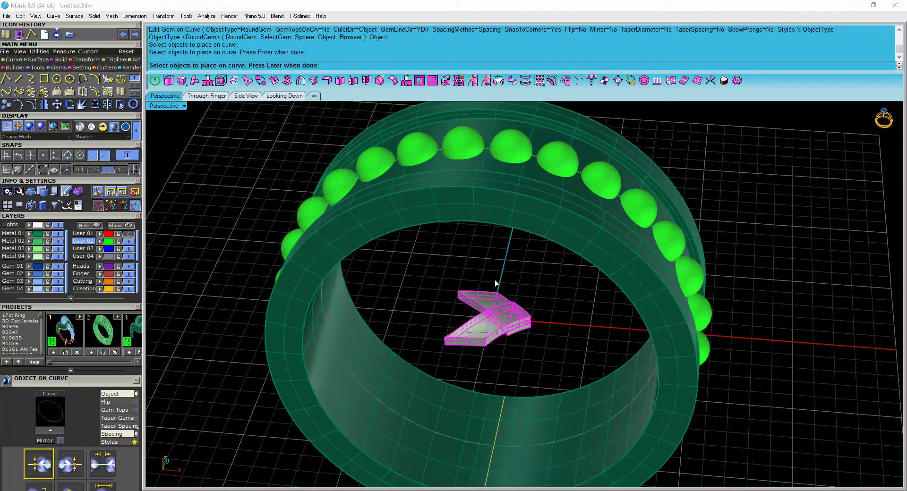
{"action": "key", "text": "Return"}
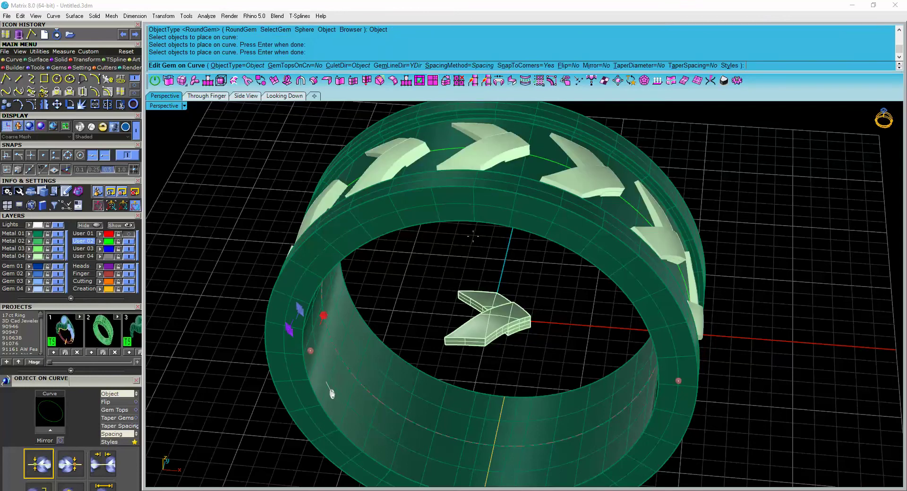
Bring the start and end positions of the chevron row together on top of the band so it wraps the full circumference.
{"action": "right_click_drag", "start_coordinate": [472, 236], "coordinate": [421, 191]}
{"action": "left_click_drag", "start_coordinate": [363, 306], "coordinate": [486, 367]}
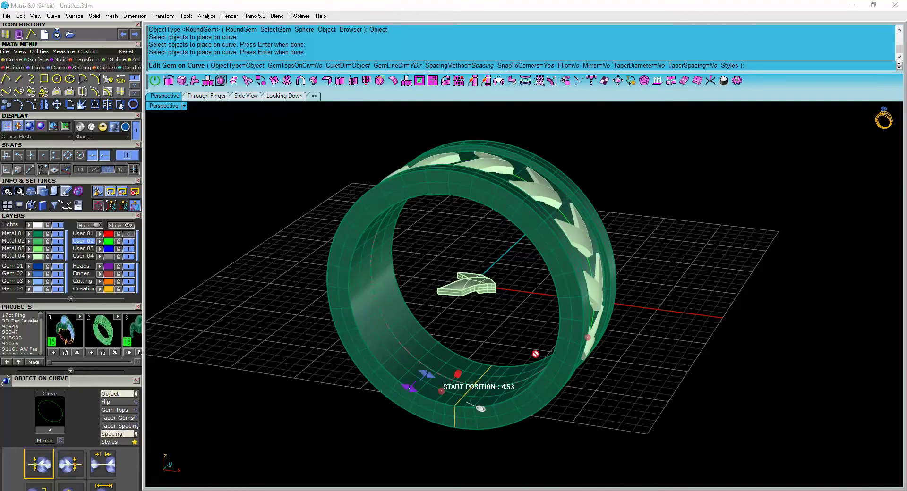
{"action": "left_click_drag", "start_coordinate": [535, 354], "coordinate": [553, 382]}
{"action": "right_click_drag", "start_coordinate": [633, 378], "coordinate": [614, 366]}
{"action": "left_click_drag", "start_coordinate": [560, 337], "coordinate": [489, 158]}
{"action": "left_click_drag", "start_coordinate": [563, 364], "coordinate": [492, 185]}
Tighten the spacing until the chevrons overlap into a continuous braid around the band, fine-tune the row, and create the pieces.
{"action": "right_click_drag", "start_coordinate": [312, 222], "coordinate": [387, 352]}
{"action": "scroll", "coordinate": [530, 316], "scroll_direction": "up", "scroll_amount": 4}
{"action": "scroll", "coordinate": [530, 317], "scroll_direction": "up", "scroll_amount": 3}
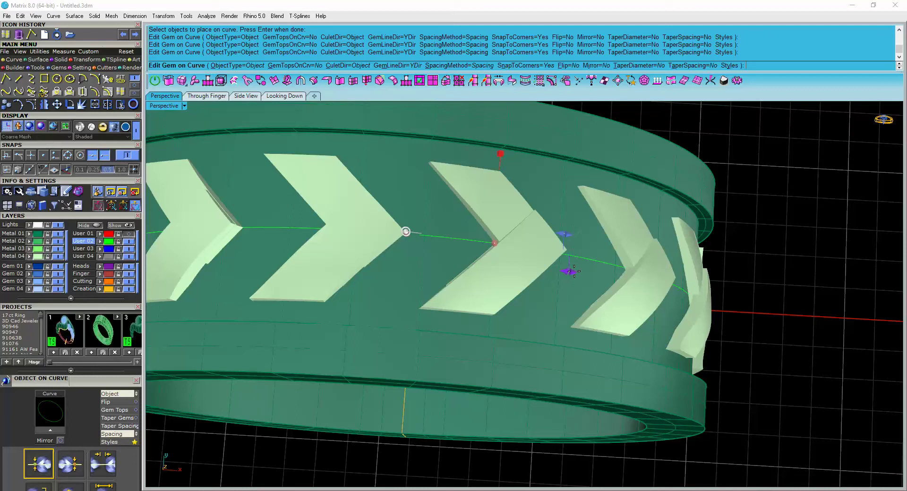
{"action": "left_click_drag", "start_coordinate": [569, 271], "coordinate": [493, 274]}
{"action": "left_click_drag", "start_coordinate": [495, 243], "coordinate": [470, 241]}
{"action": "right_click_drag", "start_coordinate": [567, 253], "coordinate": [492, 200]}
{"action": "scroll", "coordinate": [492, 201], "scroll_direction": "up", "scroll_amount": 3}
{"action": "left_click_drag", "start_coordinate": [517, 208], "coordinate": [512, 208]}
{"action": "scroll", "coordinate": [505, 216], "scroll_direction": "down", "scroll_amount": 6}
{"action": "right_click_drag", "start_coordinate": [504, 216], "coordinate": [338, 295]}
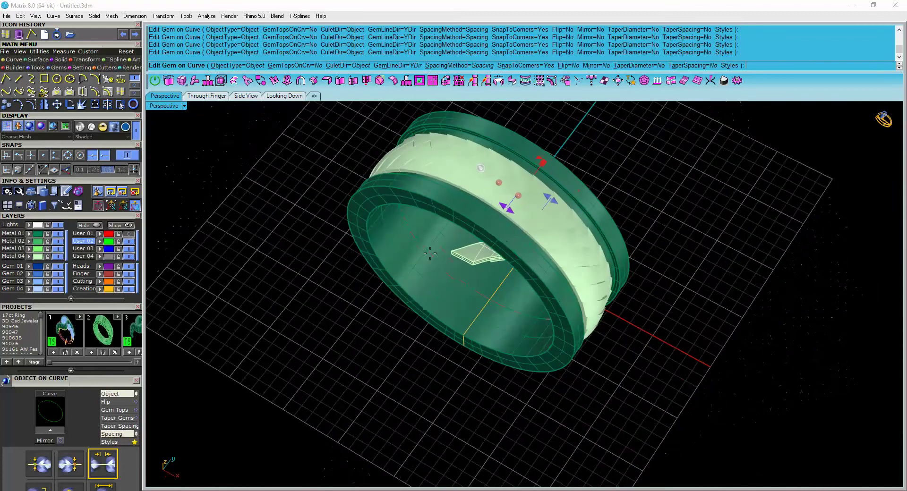
{"action": "right_click", "coordinate": [337, 295]}
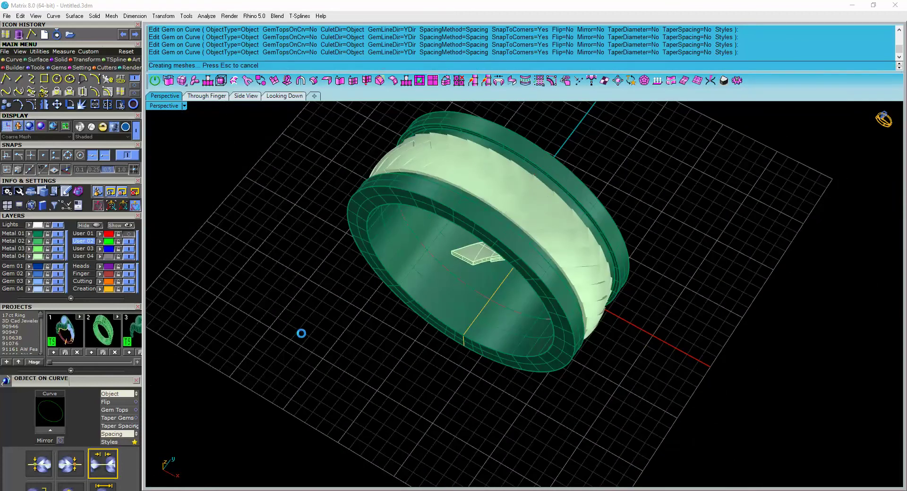
{"action": "right_click_drag", "start_coordinate": [300, 334], "coordinate": [482, 184]}
{"action": "scroll", "coordinate": [340, 202], "scroll_direction": "up", "scroll_amount": 8}
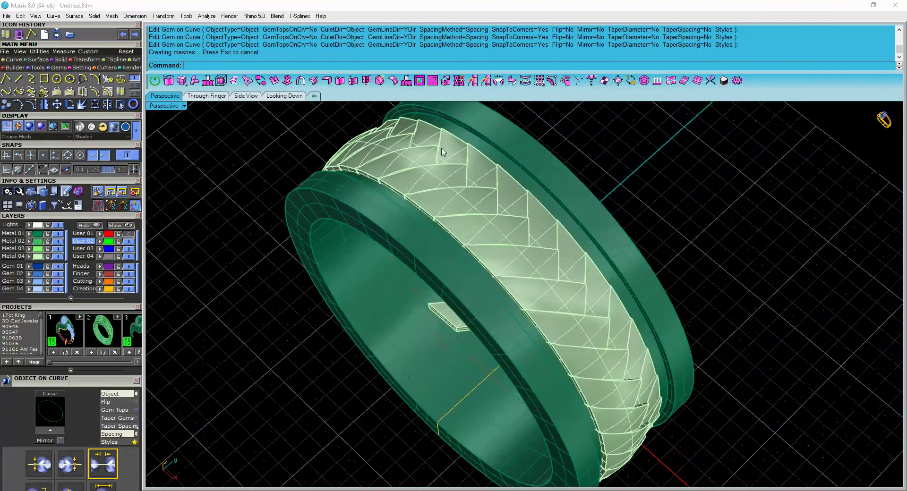
Extract a circumferential isocurve from the channel floor surface between the braid and the near edge rim of the band.
{"action": "right_click_drag", "start_coordinate": [341, 204], "coordinate": [324, 190]}
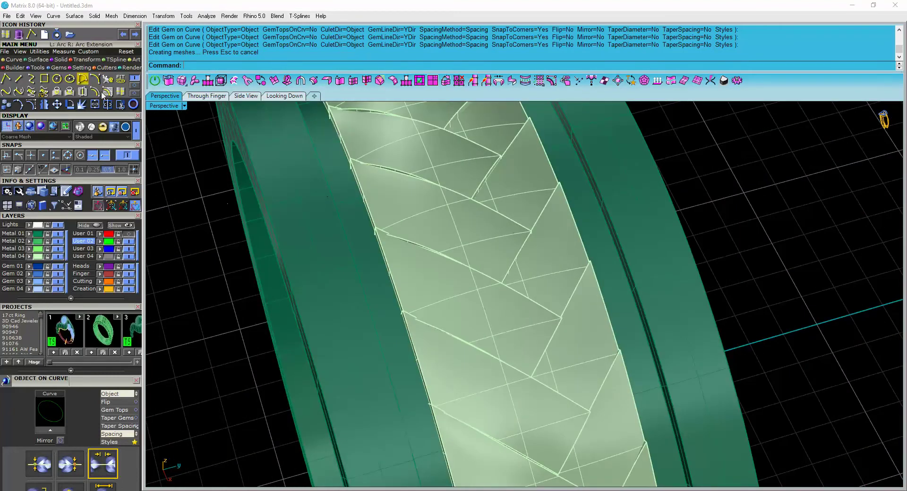
{"action": "left_click", "coordinate": [120, 92]}
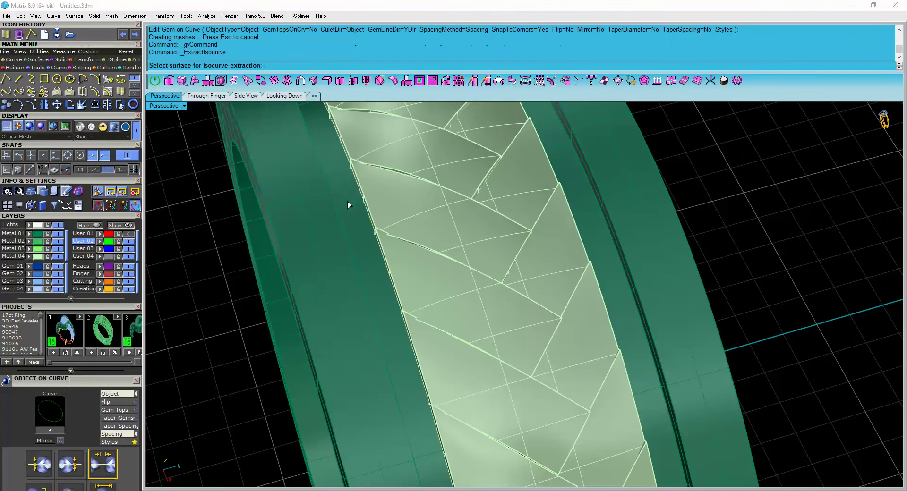
{"action": "left_click", "coordinate": [347, 205]}
{"action": "right_click_drag", "start_coordinate": [353, 204], "coordinate": [389, 188]}
{"action": "left_click", "coordinate": [311, 189]}
{"action": "right_click", "coordinate": [311, 208]}
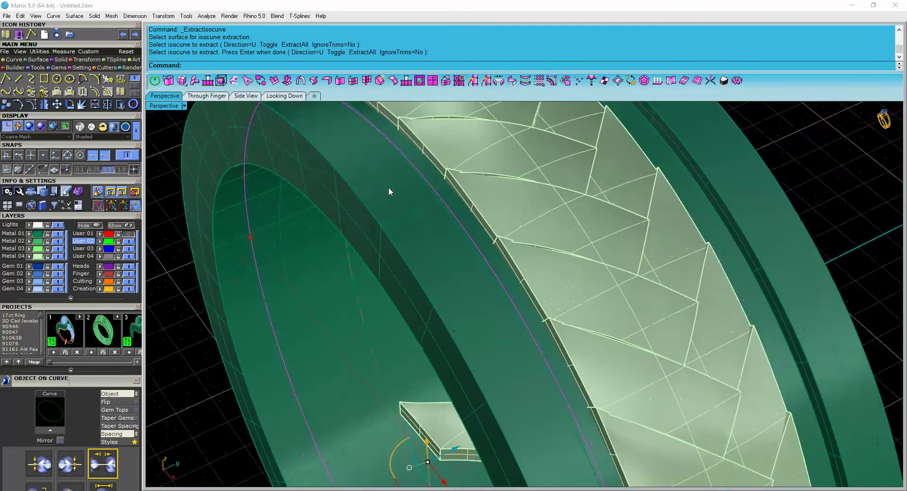
Start a Gem on Curve row along the extracted isocurve beside the braid.
{"action": "middle_click", "coordinate": [446, 224]}
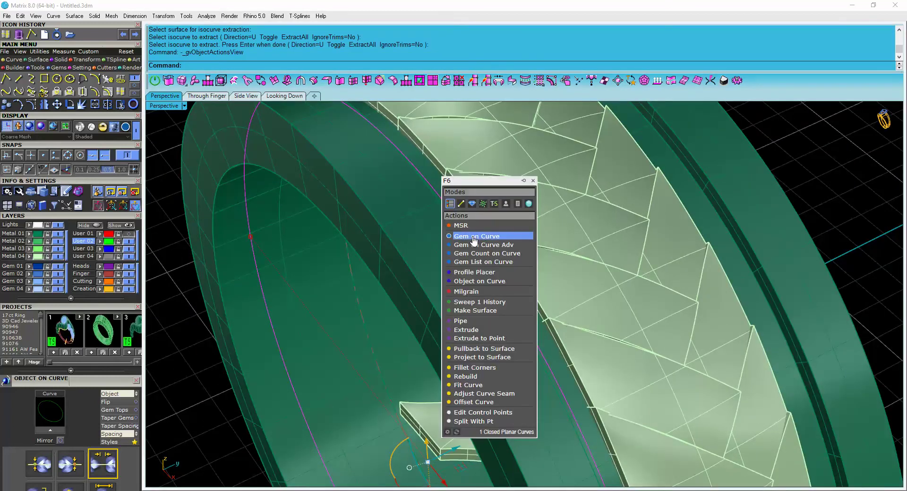
{"action": "left_click", "coordinate": [473, 237]}
{"action": "scroll", "coordinate": [405, 215], "scroll_direction": "down", "scroll_amount": 6}
{"action": "right_click_drag", "start_coordinate": [405, 213], "coordinate": [543, 216]}
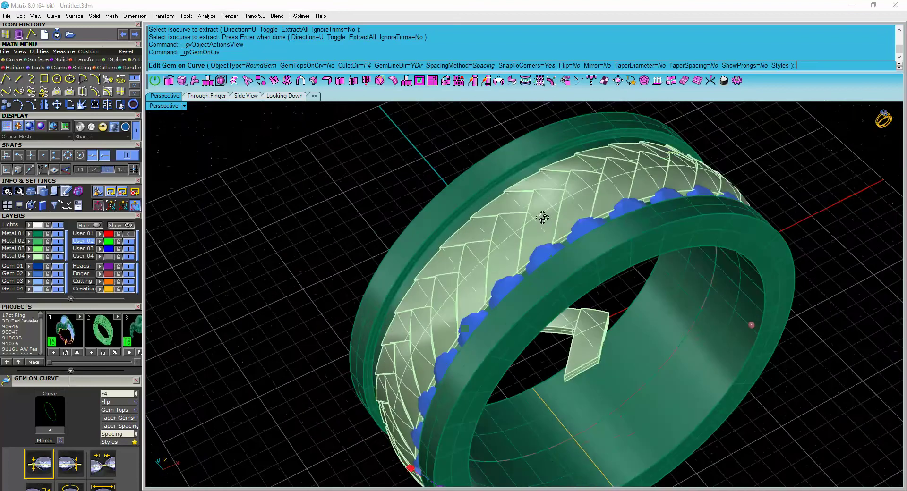
{"action": "scroll", "coordinate": [288, 179], "scroll_direction": "down", "scroll_amount": 2}
{"action": "right_click_drag", "start_coordinate": [288, 179], "coordinate": [325, 169]}
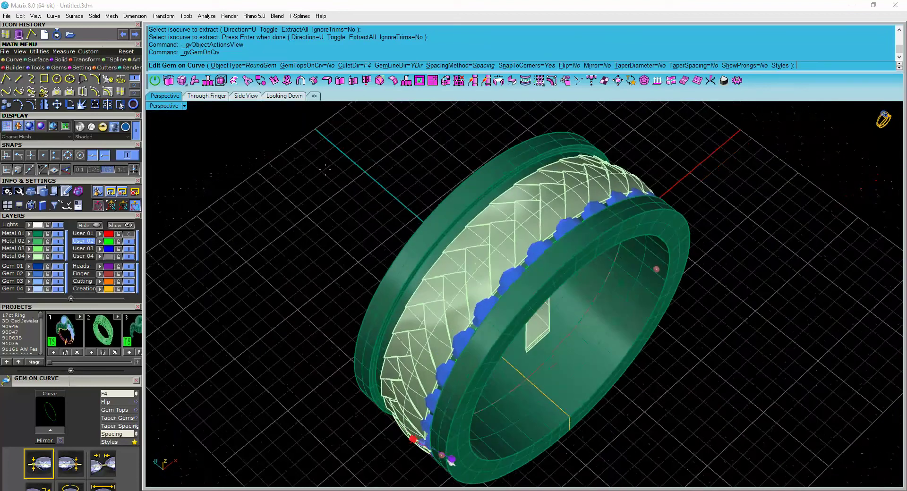
Set the culet direction to Object and use the channel surface beside the braid as the direction reference.
{"action": "left_click", "coordinate": [360, 66]}
{"action": "scroll", "coordinate": [520, 303], "scroll_direction": "up", "scroll_amount": 6}
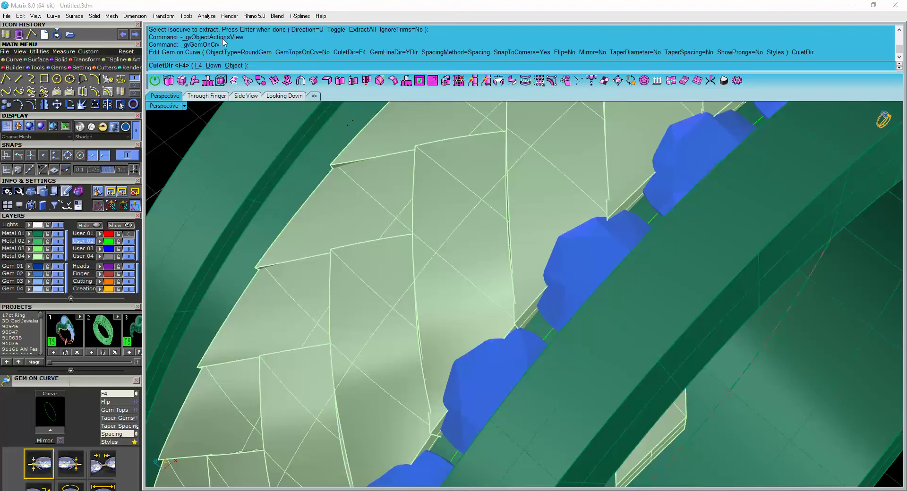
{"action": "left_click", "coordinate": [233, 66]}
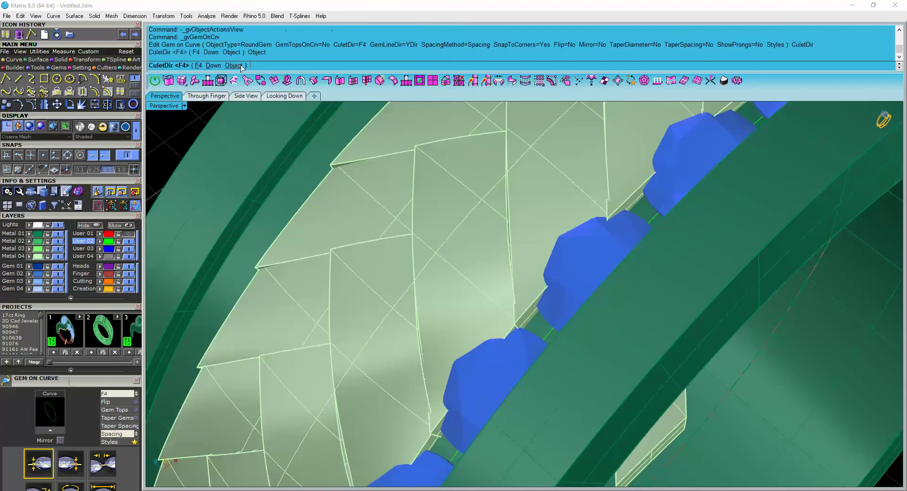
{"action": "left_click", "coordinate": [540, 325]}
{"action": "scroll", "coordinate": [534, 270], "scroll_direction": "down", "scroll_amount": 10}
{"action": "right_click_drag", "start_coordinate": [529, 259], "coordinate": [501, 231]}
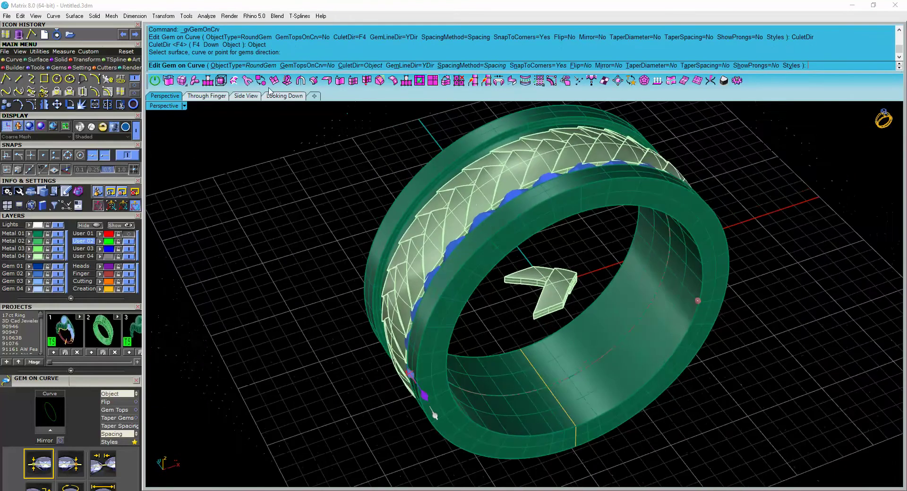
Change the placed object type to Browser and choose Link single.3dm from the library as the repeated piece.
{"action": "left_click", "coordinate": [243, 67]}
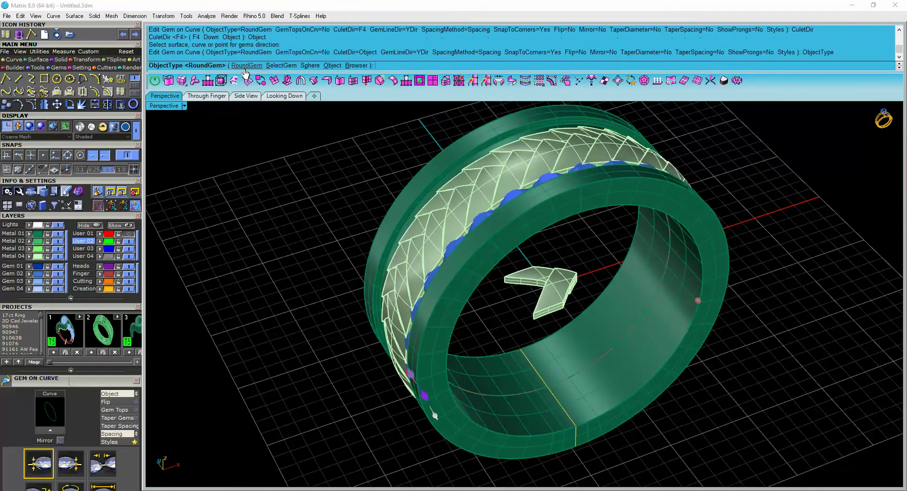
{"action": "left_click", "coordinate": [356, 66]}
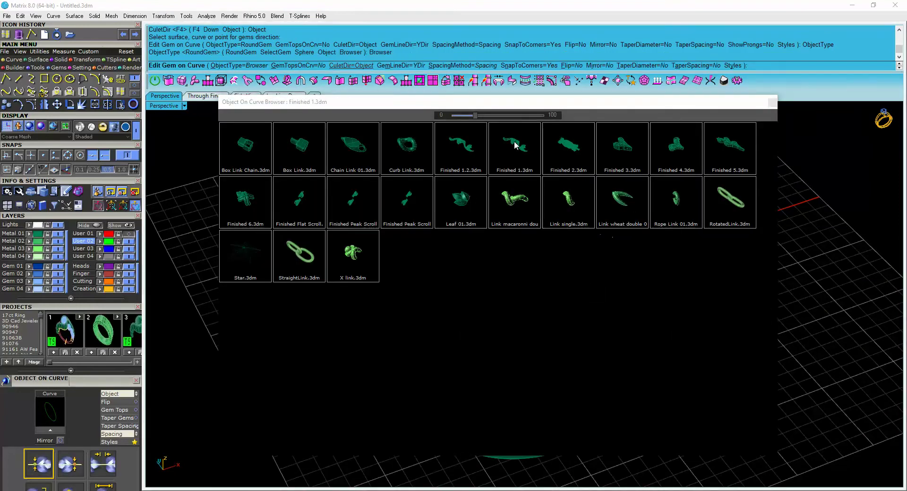
{"action": "left_click_drag", "start_coordinate": [476, 116], "coordinate": [523, 116]}
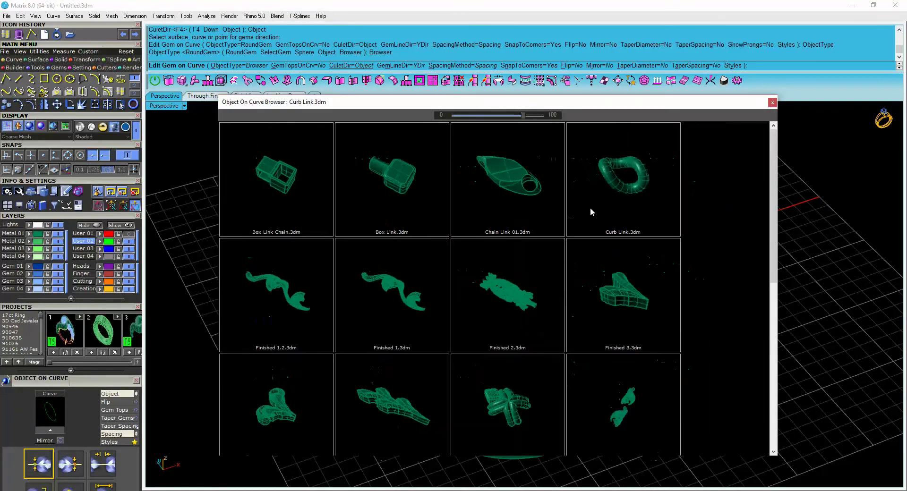
{"action": "scroll", "coordinate": [593, 213], "scroll_direction": "down", "scroll_amount": 5}
{"action": "scroll", "coordinate": [578, 235], "scroll_direction": "down", "scroll_amount": 3}
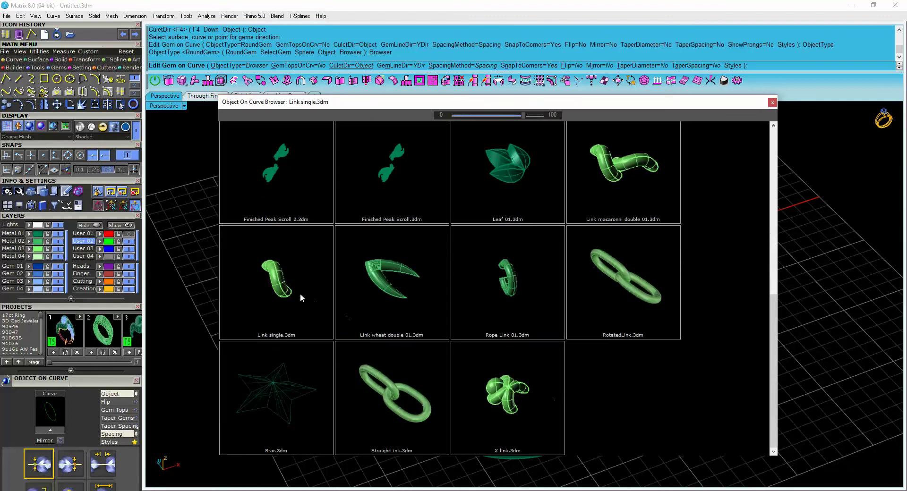
{"action": "left_click", "coordinate": [278, 291]}
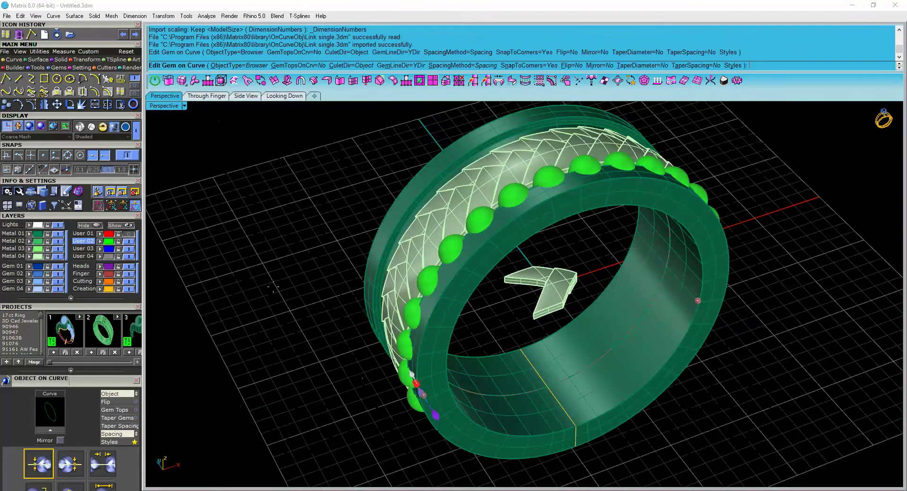
Move the end and start positions of the link row along the curve to near the top of the band.
{"action": "right_click_drag", "start_coordinate": [516, 268], "coordinate": [515, 229]}
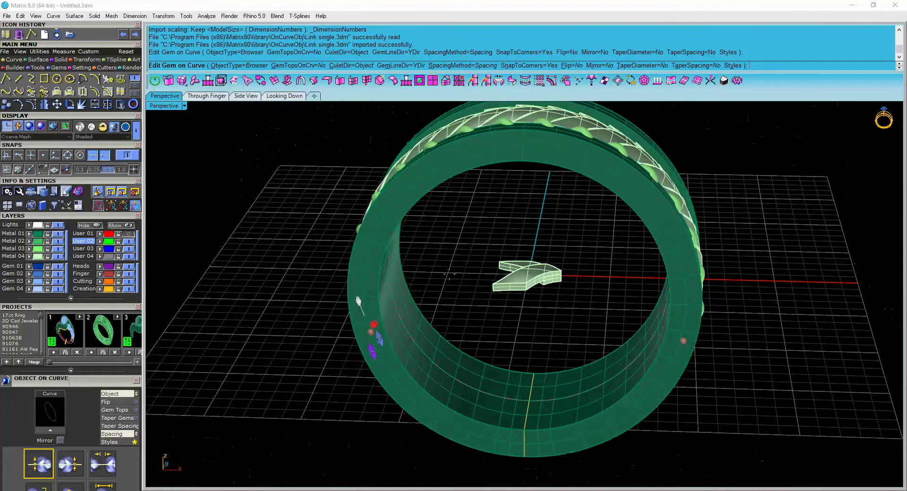
{"action": "left_click_drag", "start_coordinate": [370, 334], "coordinate": [490, 138]}
{"action": "right_click_drag", "start_coordinate": [654, 279], "coordinate": [595, 281]}
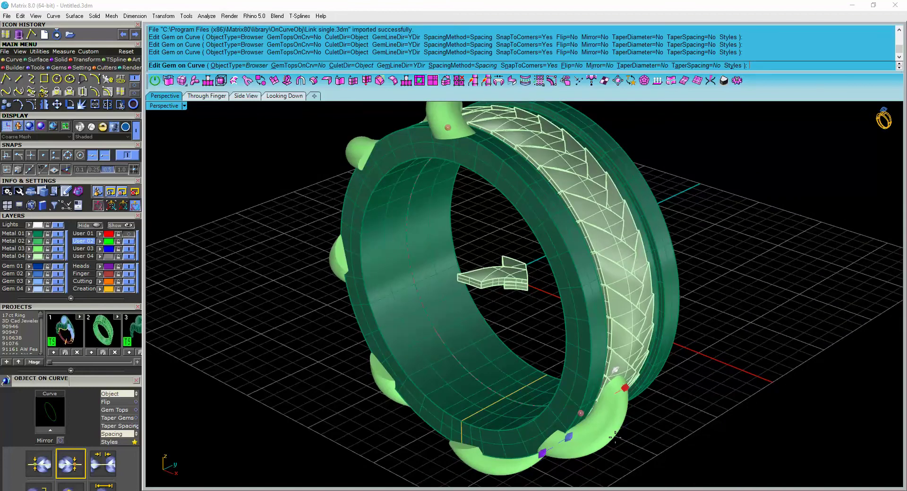
{"action": "left_click_drag", "start_coordinate": [581, 411], "coordinate": [498, 145]}
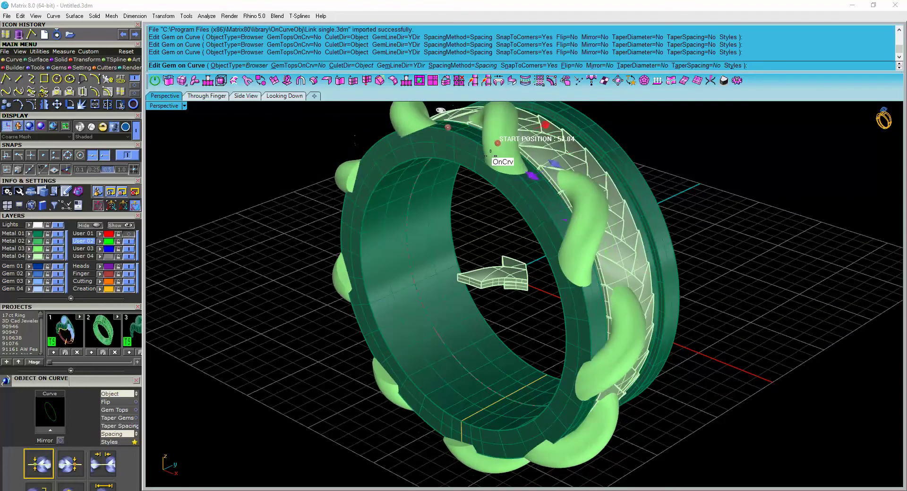
{"action": "right_click_drag", "start_coordinate": [498, 146], "coordinate": [574, 342]}
{"action": "scroll", "coordinate": [574, 340], "scroll_direction": "up", "scroll_amount": 5}
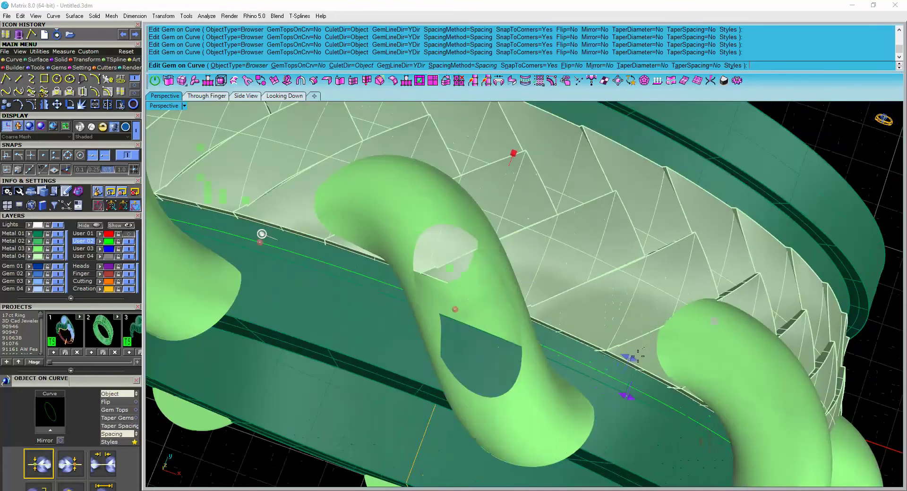
Scale the links down to about 1.55 mm so they fit the narrow channel strip beside the braid.
{"action": "left_click_drag", "start_coordinate": [632, 360], "coordinate": [513, 303]}
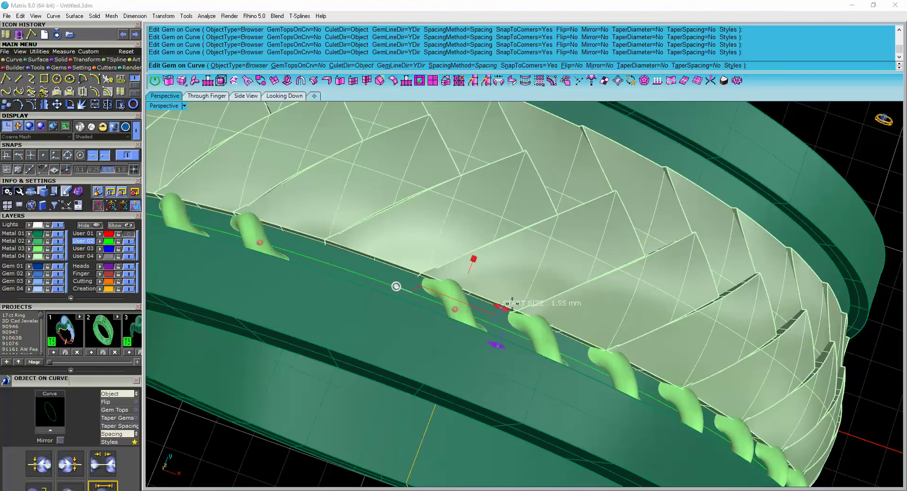
{"action": "scroll", "coordinate": [513, 303], "scroll_direction": "down", "scroll_amount": 5}
{"action": "right_click_drag", "start_coordinate": [513, 303], "coordinate": [468, 267]}
{"action": "scroll", "coordinate": [468, 267], "scroll_direction": "up", "scroll_amount": 5}
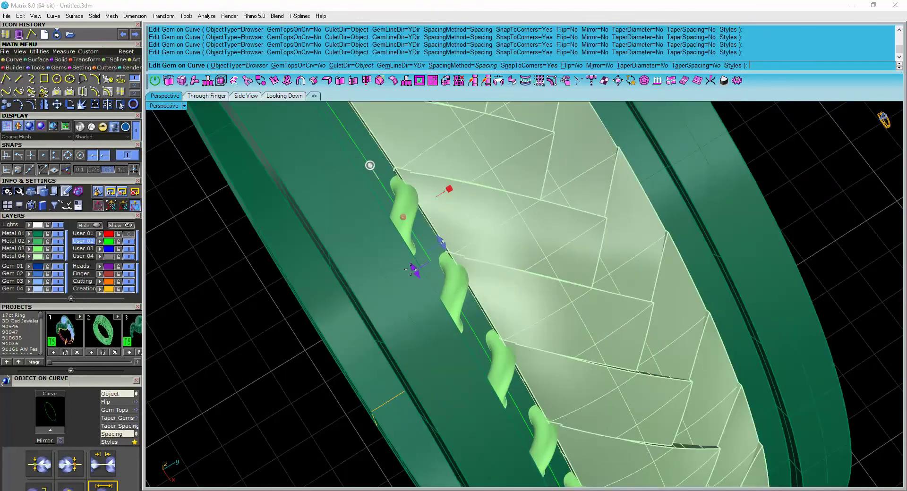
Tighten the link spacing into a twisted rope, move the start position to close the remaining gap, and create the links.
{"action": "left_click_drag", "start_coordinate": [411, 269], "coordinate": [396, 207]}
{"action": "scroll", "coordinate": [397, 207], "scroll_direction": "down", "scroll_amount": 5}
{"action": "right_click_drag", "start_coordinate": [397, 208], "coordinate": [486, 297]}
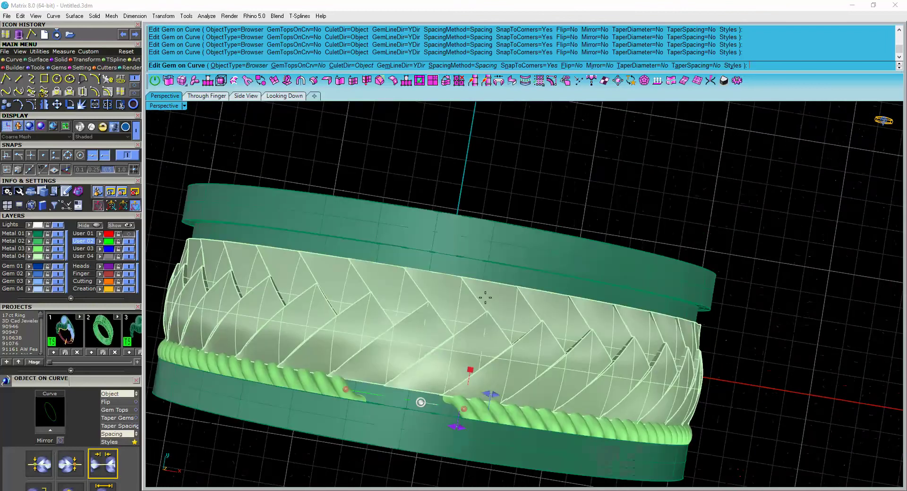
{"action": "left_click_drag", "start_coordinate": [465, 408], "coordinate": [354, 385]}
{"action": "right_click", "coordinate": [354, 385]}
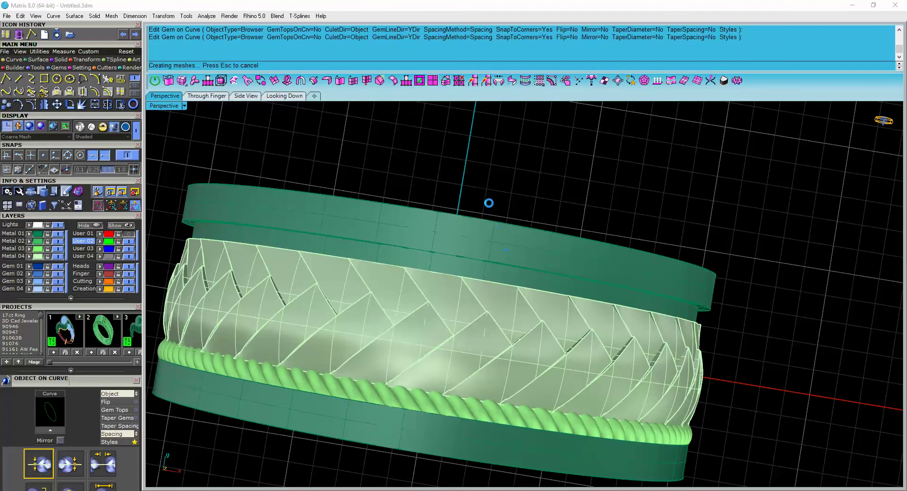
Mirror a copy of the rope links to the opposite side of the braid across a horizontal plane through 0,0,0 in the Looking Down view.
{"action": "scroll", "coordinate": [492, 176], "scroll_direction": "down", "scroll_amount": 4}
{"action": "right_click_drag", "start_coordinate": [443, 201], "coordinate": [602, 188]}
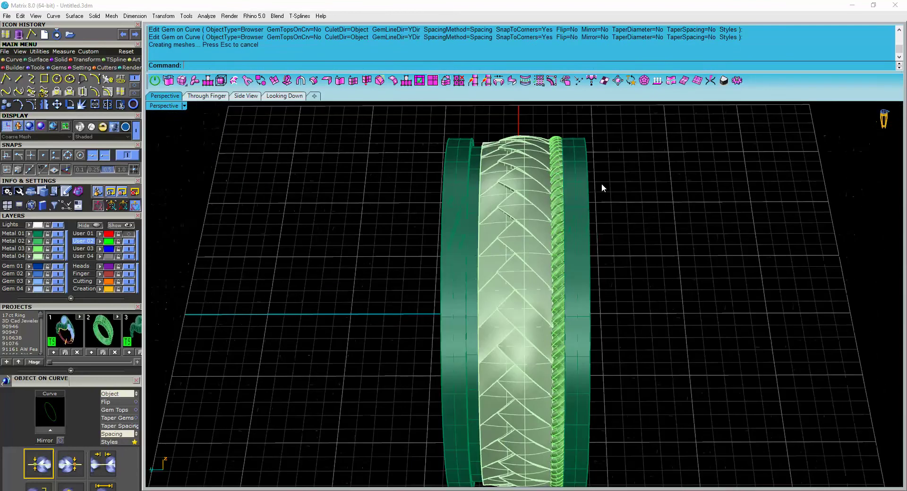
{"action": "left_click", "coordinate": [555, 211]}
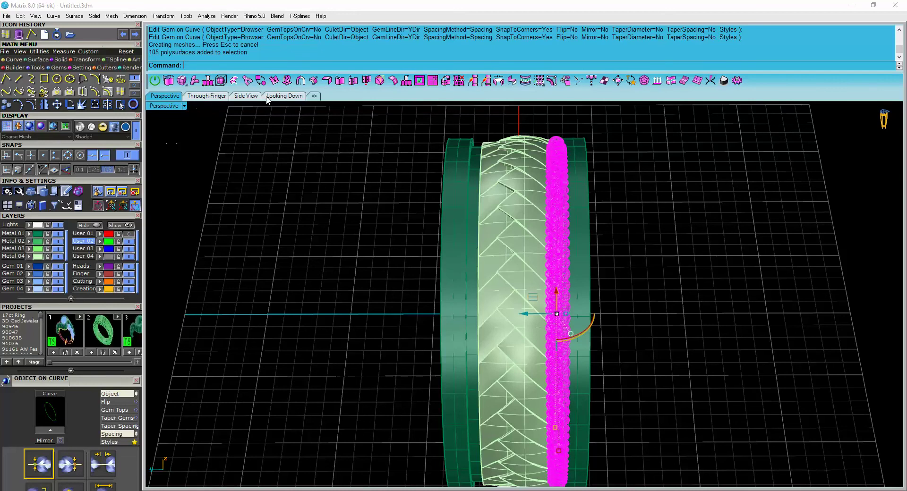
{"action": "left_click", "coordinate": [284, 96]}
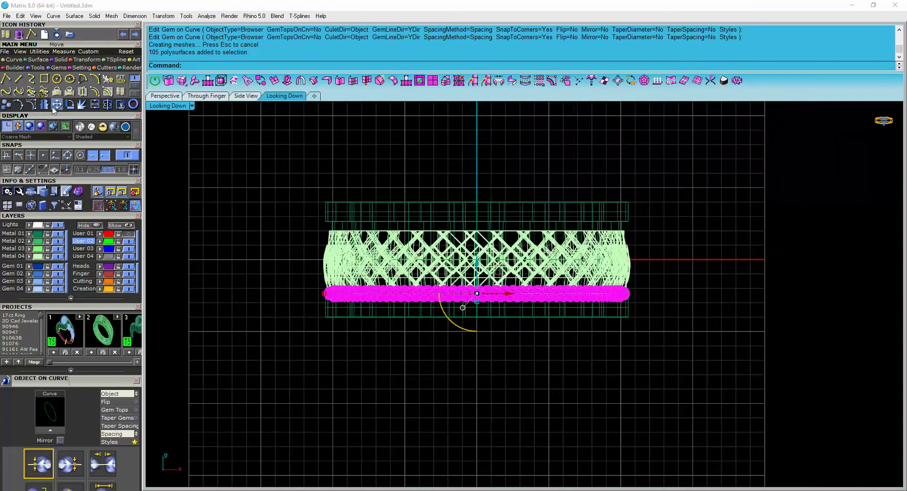
{"action": "left_click", "coordinate": [44, 104]}
{"action": "type", "text": "0,0,0"}
{"action": "key", "text": "Return"}
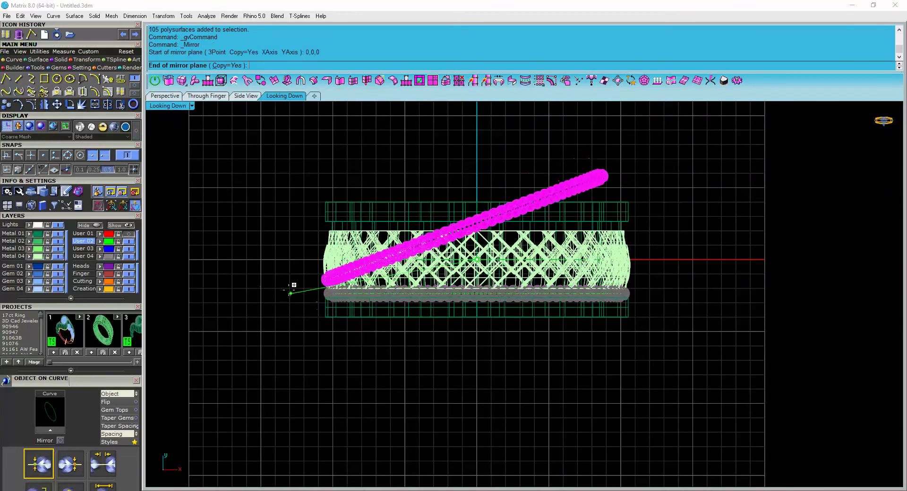
{"action": "left_click", "coordinate": [282, 255]}
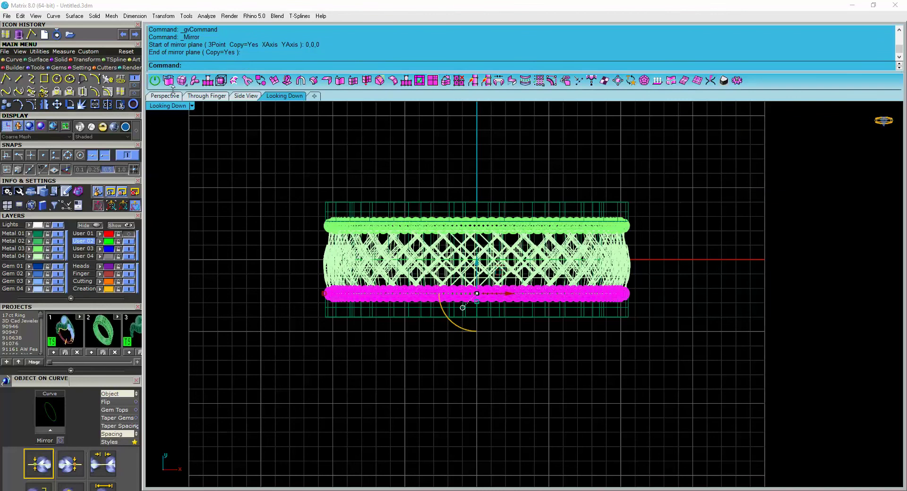
{"action": "left_click", "coordinate": [177, 98]}
{"action": "right_click_drag", "start_coordinate": [310, 231], "coordinate": [766, 330]}
{"action": "left_click", "coordinate": [764, 331]}
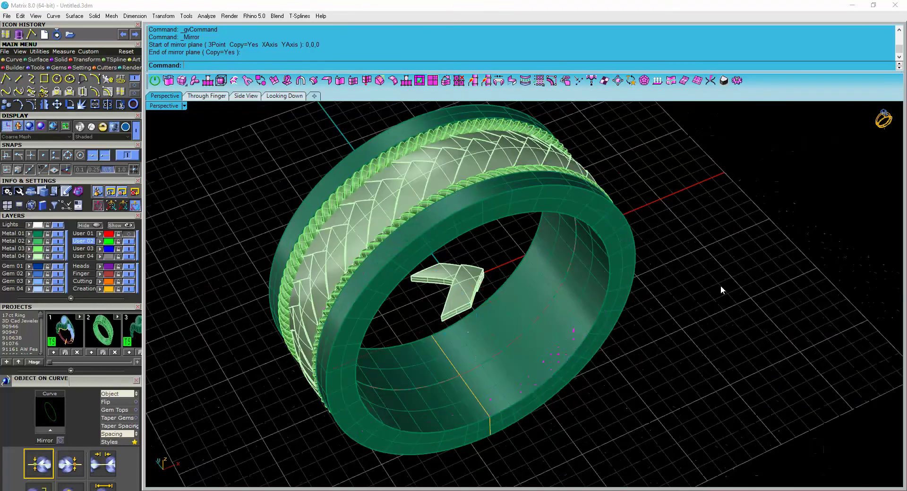
{"action": "right_click_drag", "start_coordinate": [685, 261], "coordinate": [514, 190]}
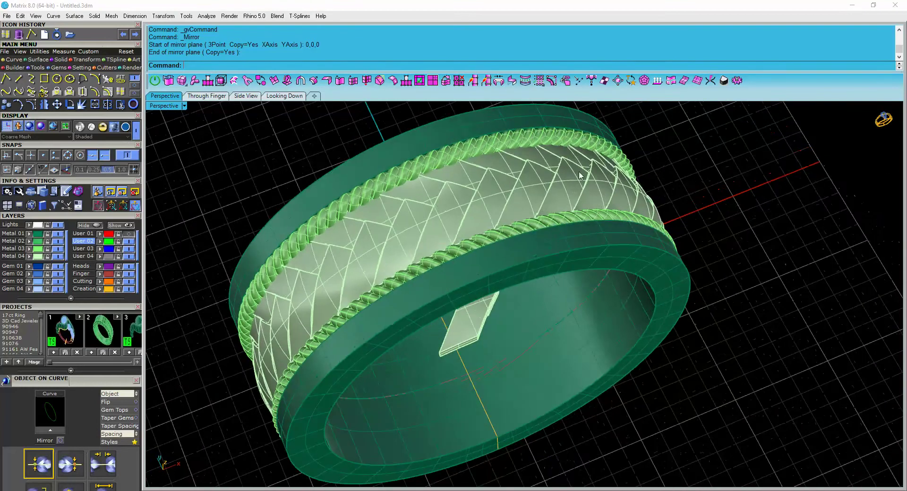
{"action": "right_click_drag", "start_coordinate": [657, 193], "coordinate": [834, 223]}
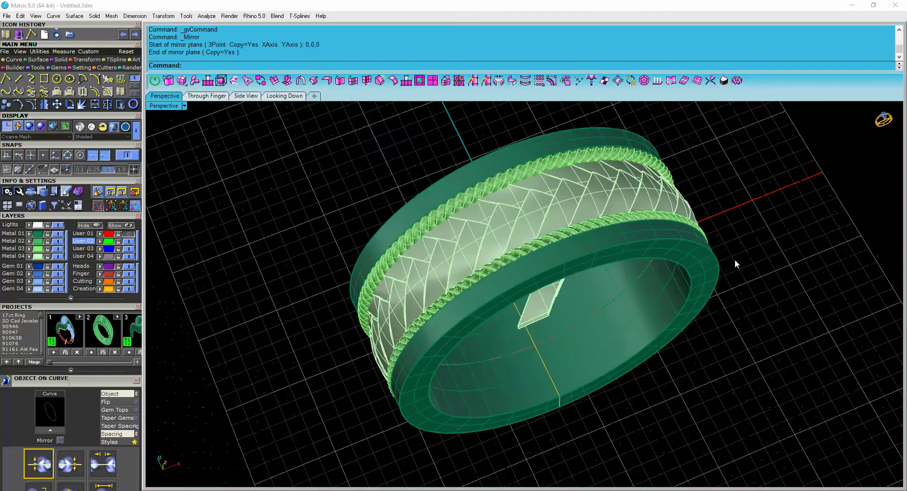
{"action": "right_click_drag", "start_coordinate": [733, 263], "coordinate": [497, 273]}
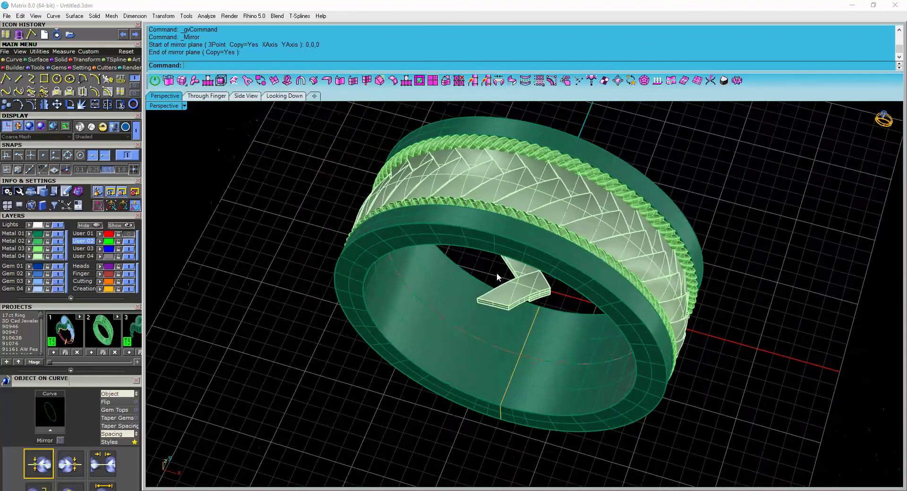
{"action": "mouse_move", "coordinate": [451, 490]}
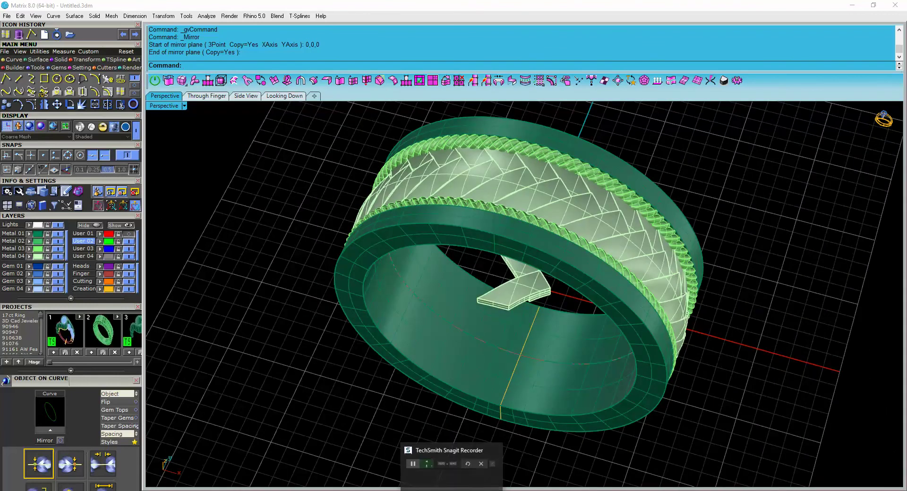